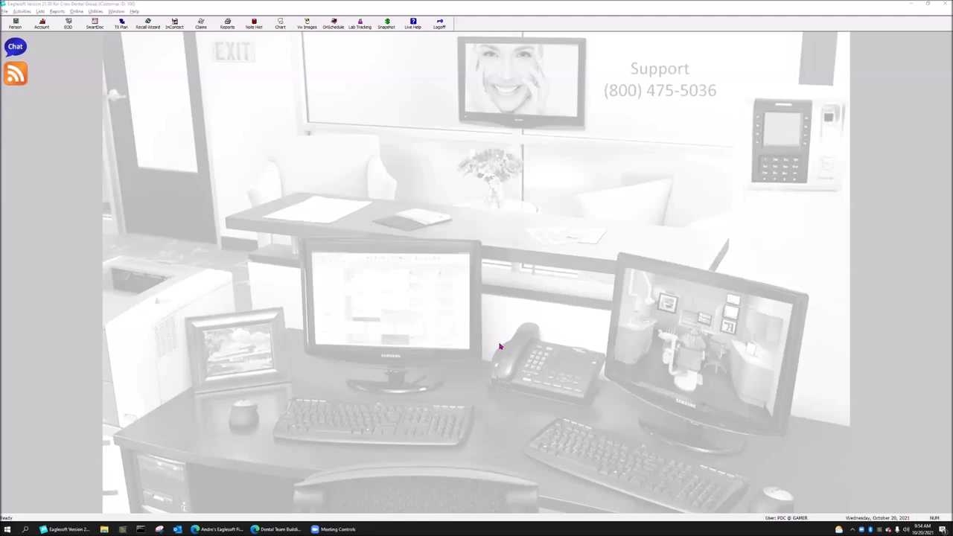
Open the first patient's dental chart, move it to the upper left, and select tooth 3.
left_click(280, 23)
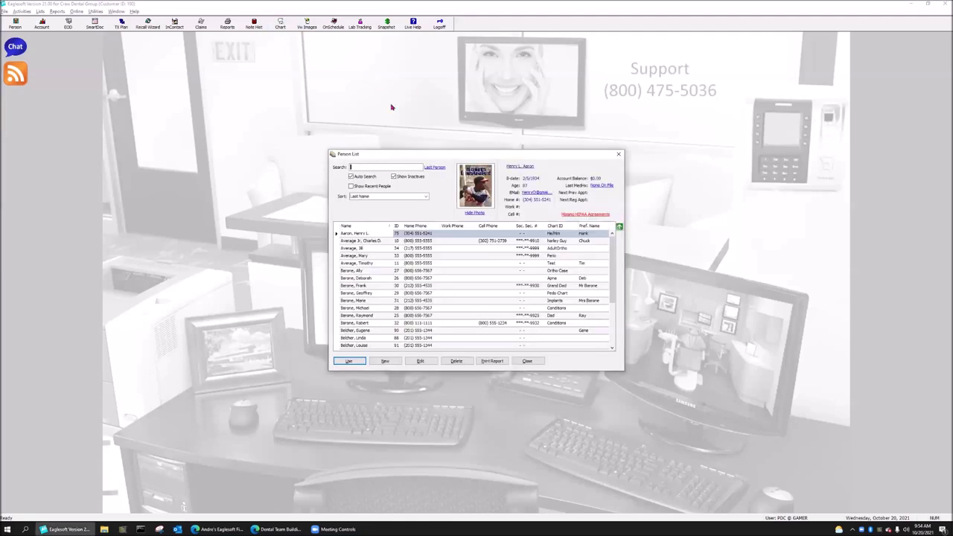
double_click(419, 235)
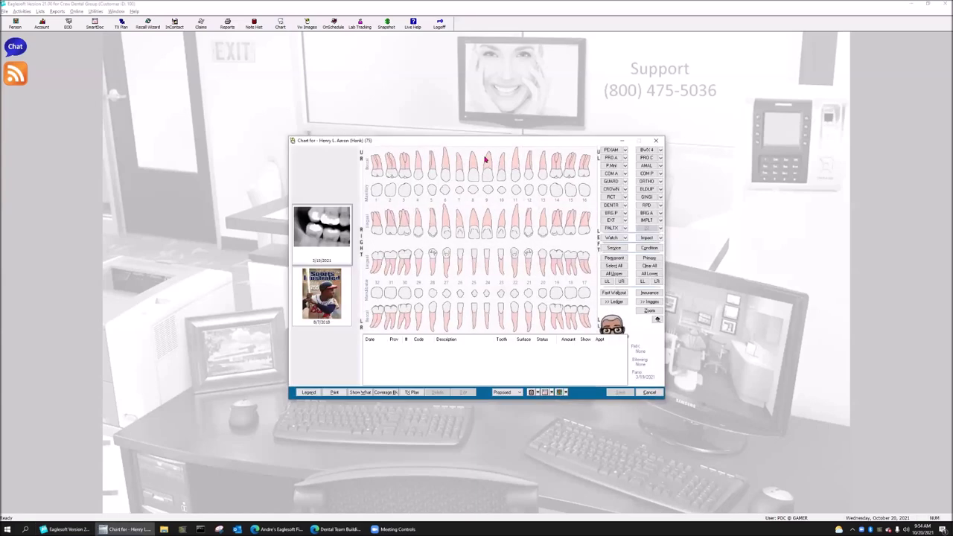
left_click_drag(474, 141, 359, 93)
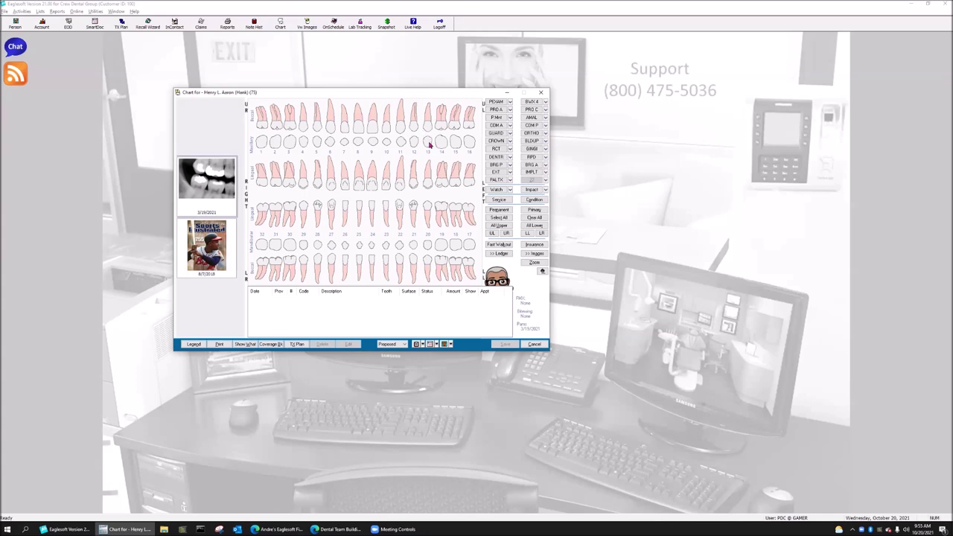
left_click(290, 148)
Chart existing D6010 implant body and D6104 bone graft on tooth 3.
left_click(536, 172)
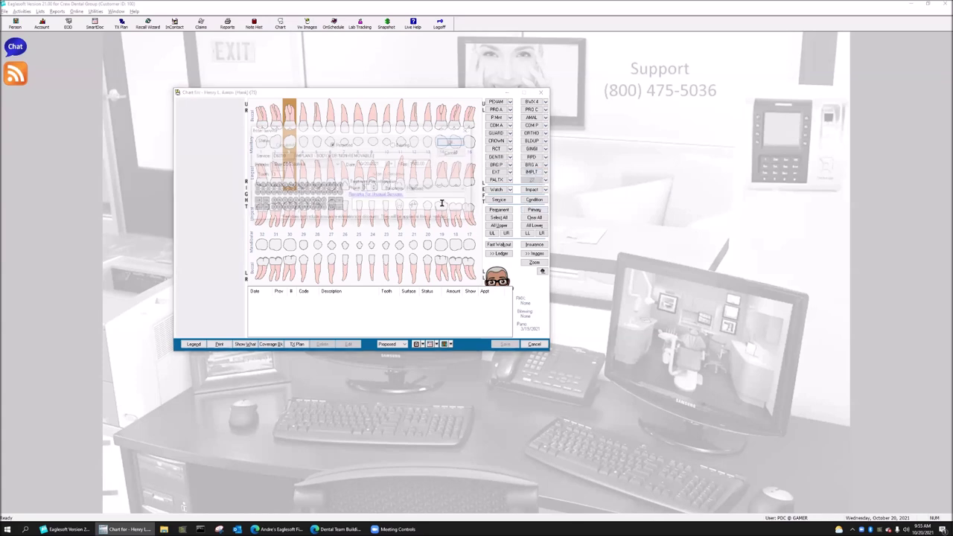
left_click(402, 146)
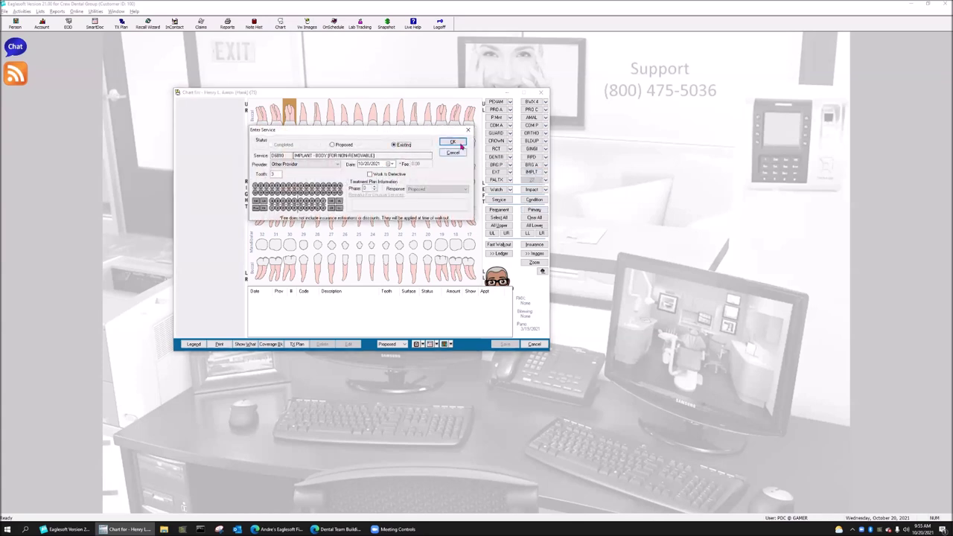
left_click(452, 141)
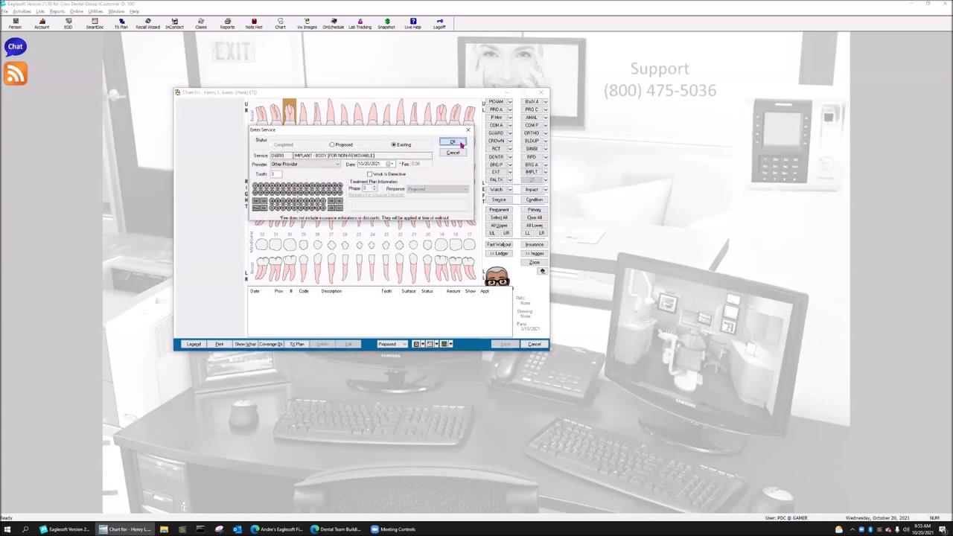
left_click(545, 172)
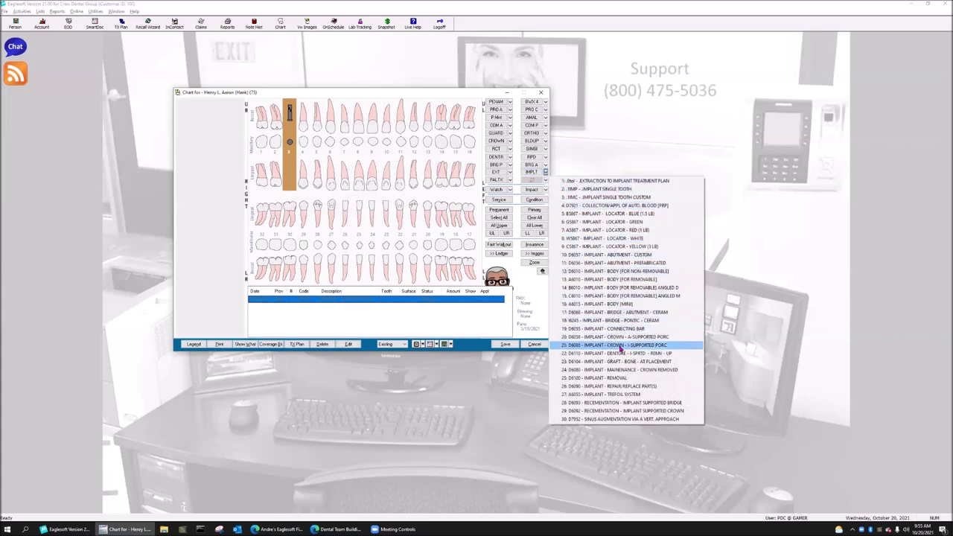
left_click(630, 364)
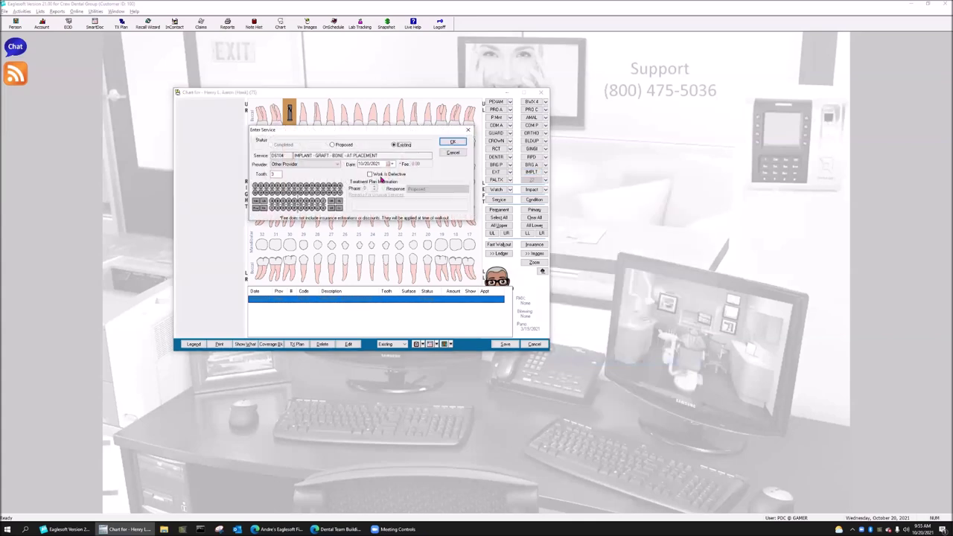
left_click(453, 142)
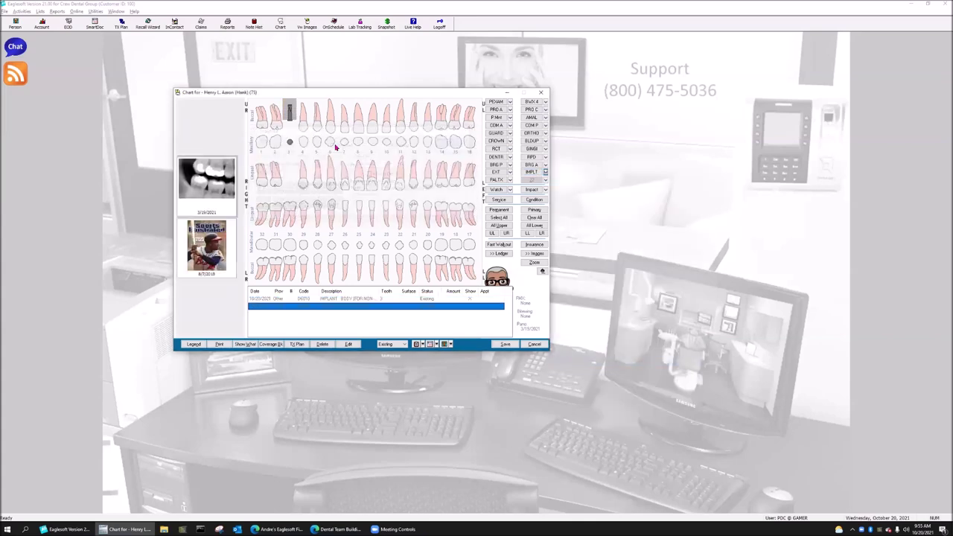
Reselect tooth 3 and add the existing D6057 custom abutment.
left_click(290, 125)
left_click(545, 172)
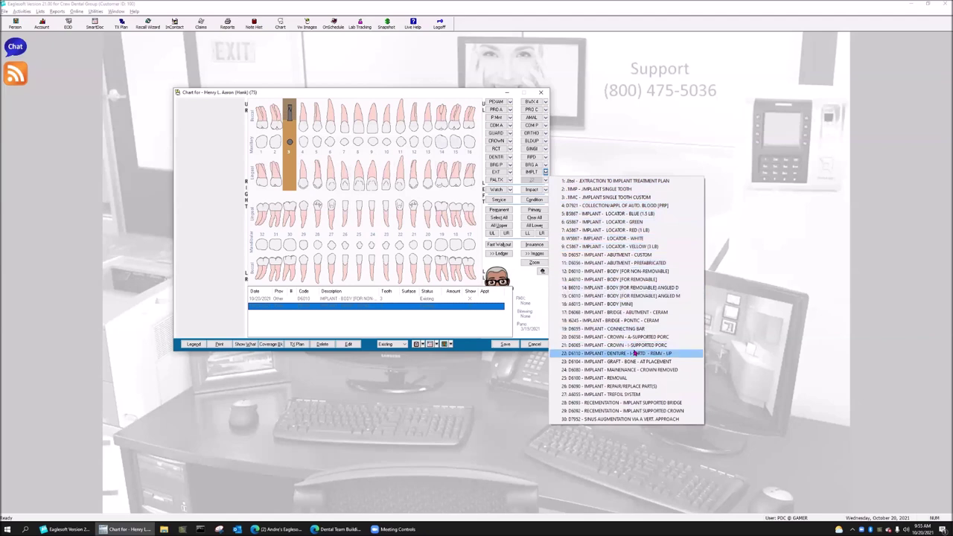
left_click(621, 255)
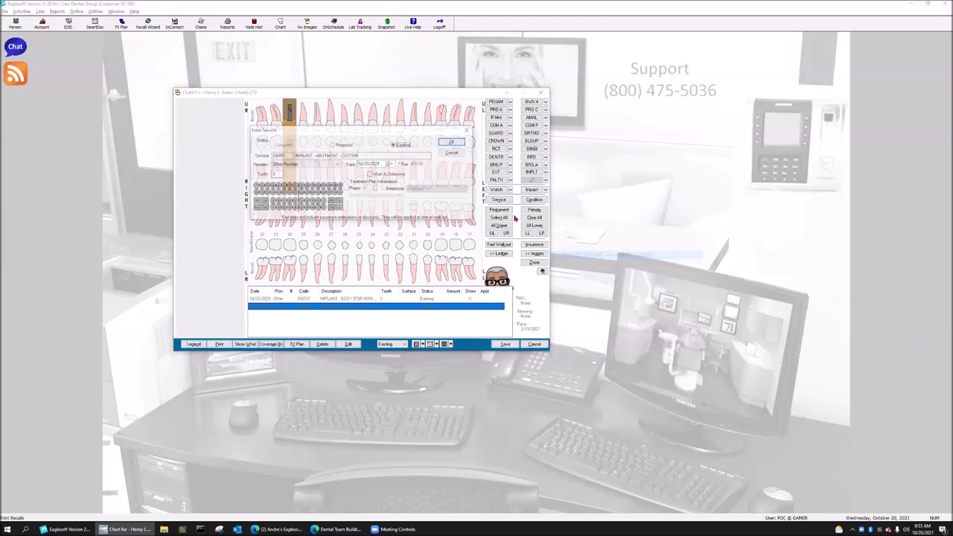
left_click(452, 143)
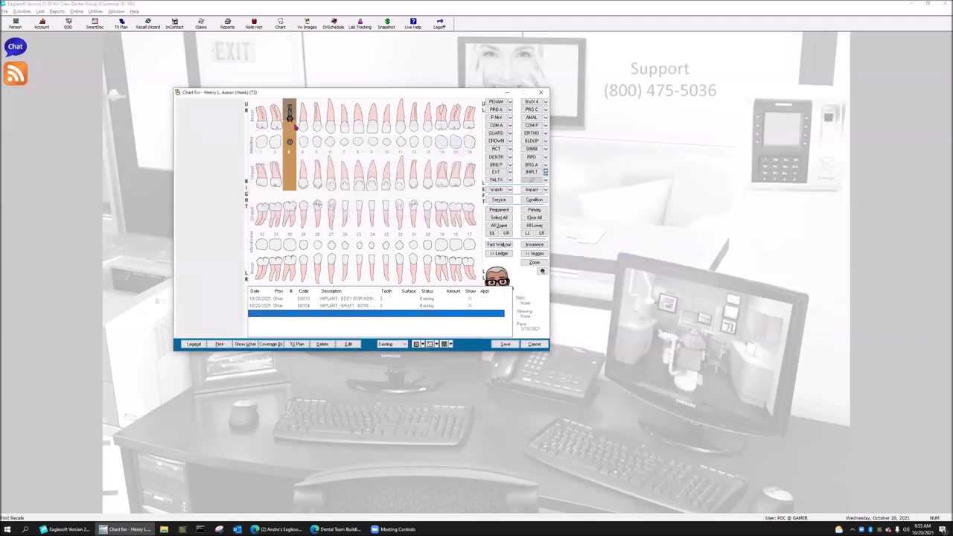
left_click(545, 172)
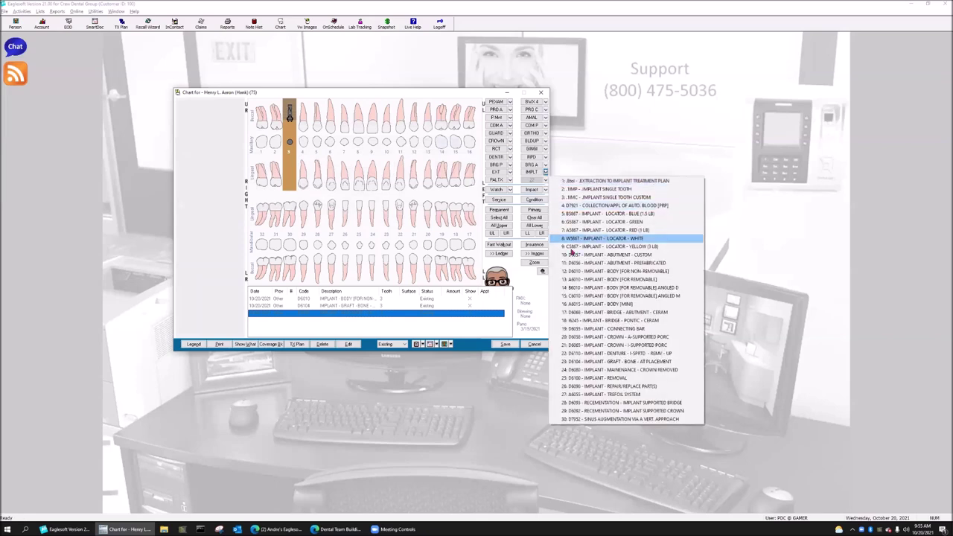
left_click(652, 340)
left_click(452, 142)
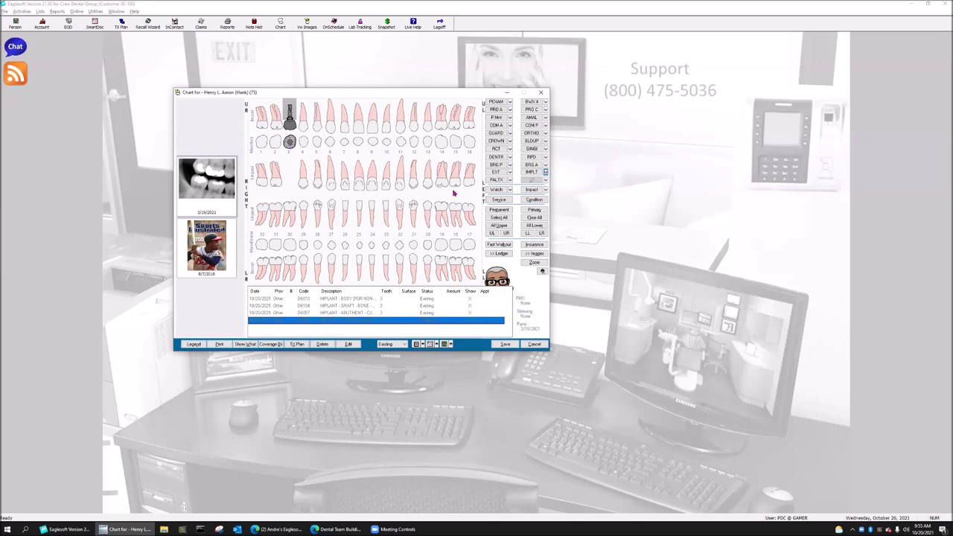
Record an existing D2750 porcelain-fused-to-metal crown on tooth 4.
left_click(304, 149)
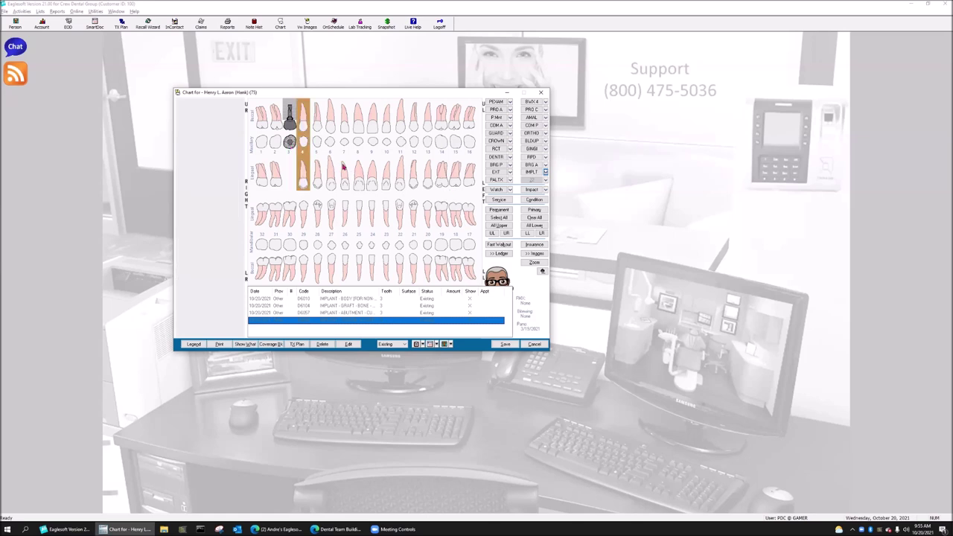
left_click(510, 140)
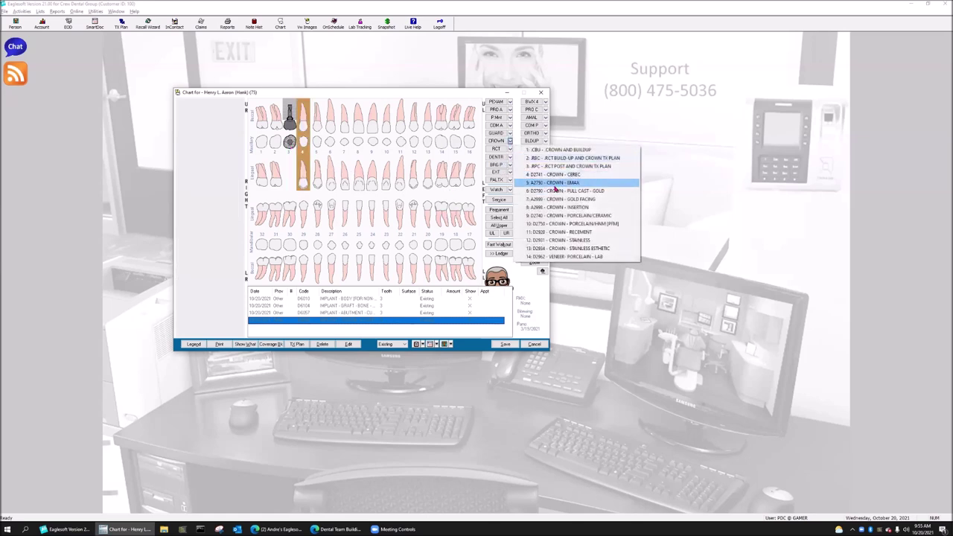
left_click(554, 224)
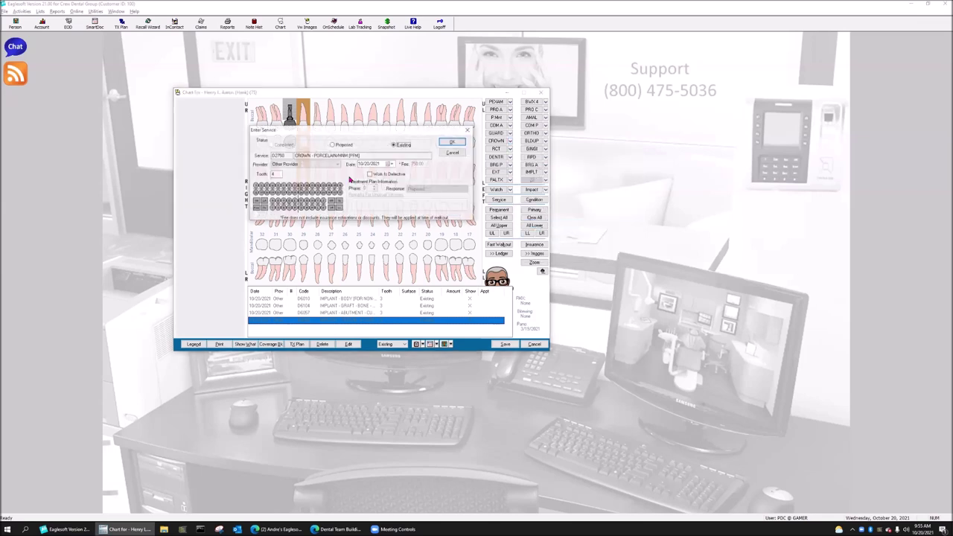
left_click(451, 143)
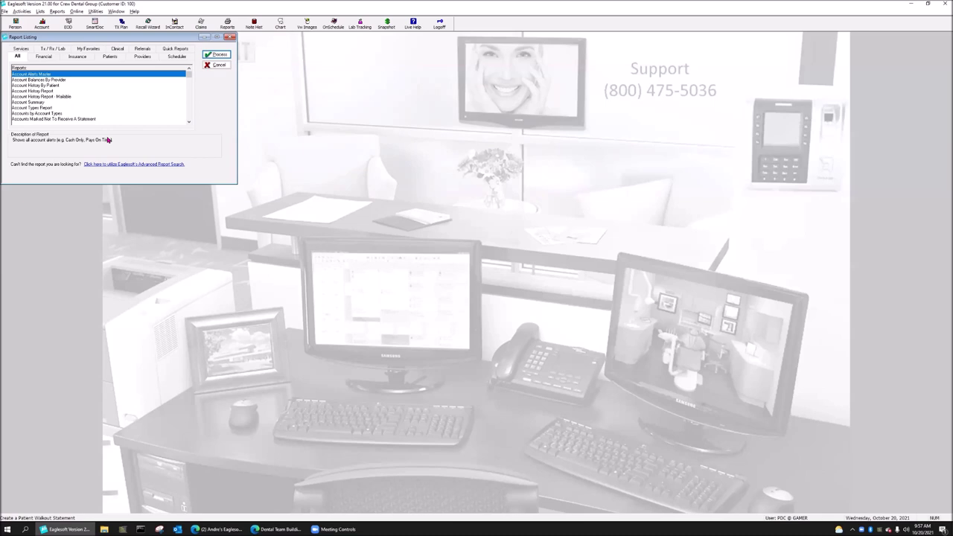
Close Report Listing and launch The Money Finder from Activities > Practice Management.
left_click(231, 37)
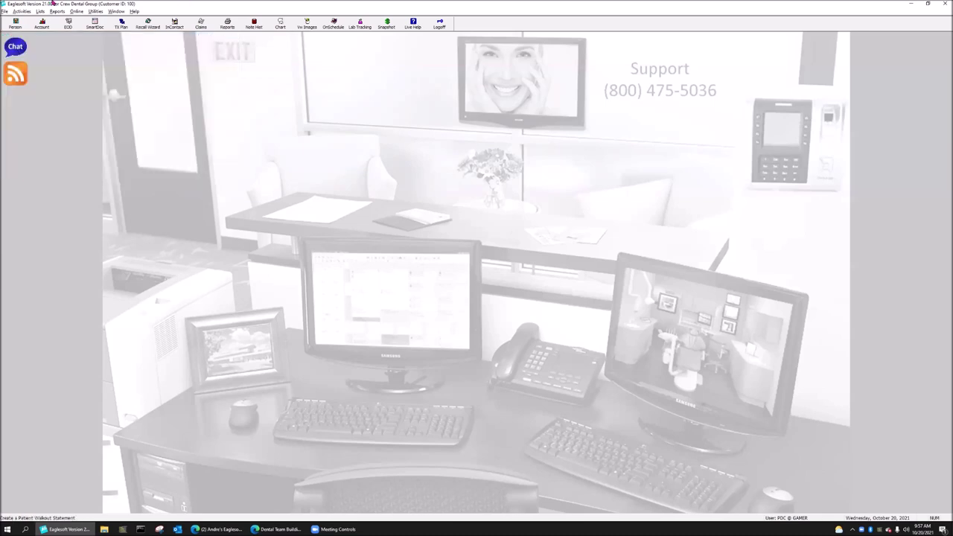
left_click(19, 11)
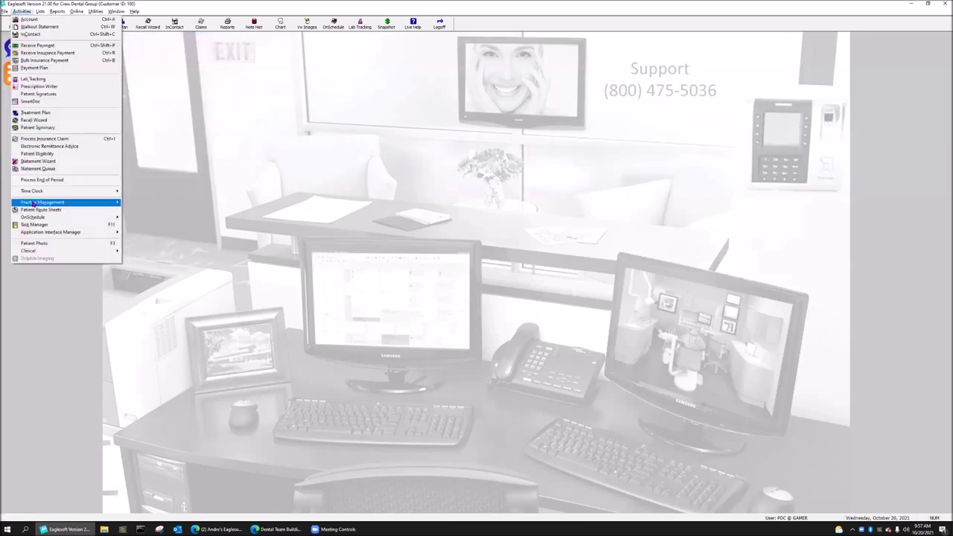
mouse_move(34, 202)
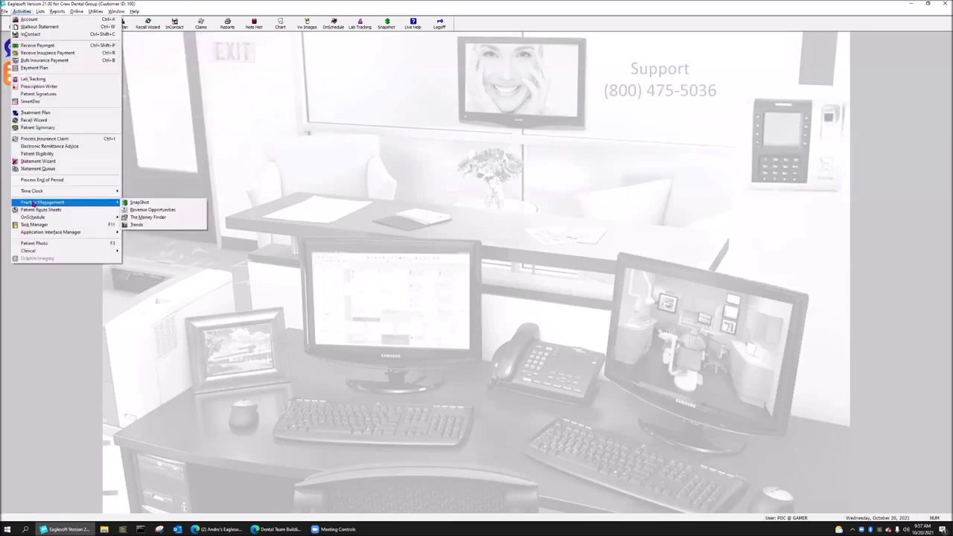
left_click(163, 217)
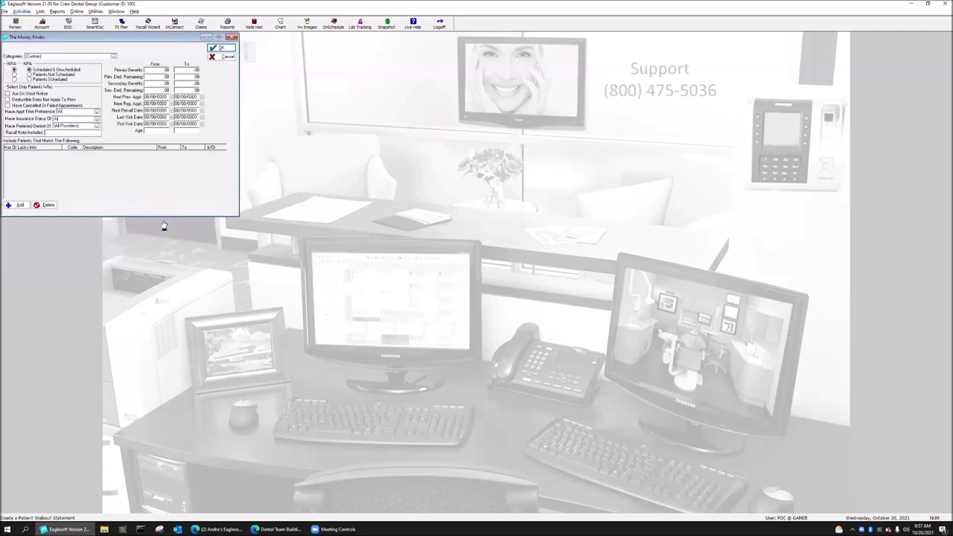
Center the Money Finder, set insurance status to With Insurance, and add a criteria row.
left_click_drag(102, 40, 224, 130)
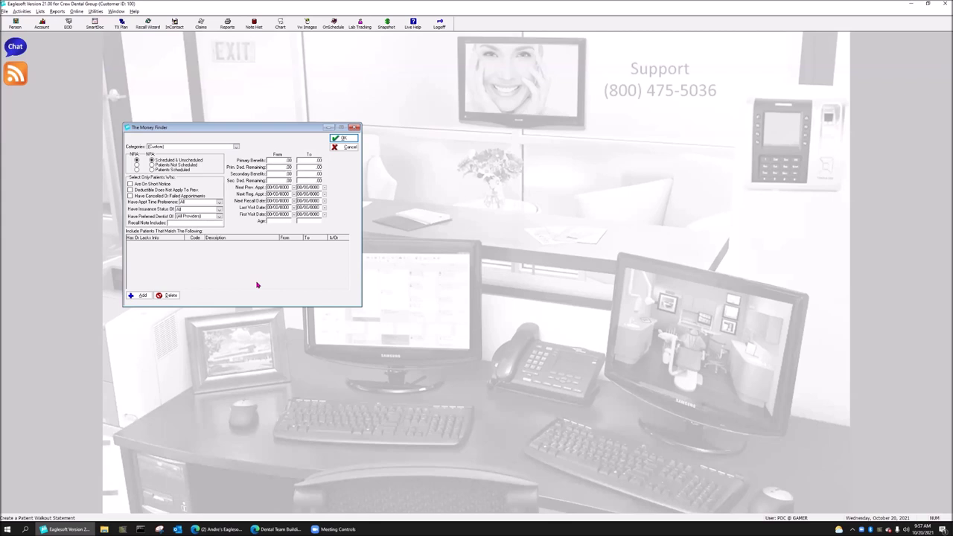
left_click(184, 211)
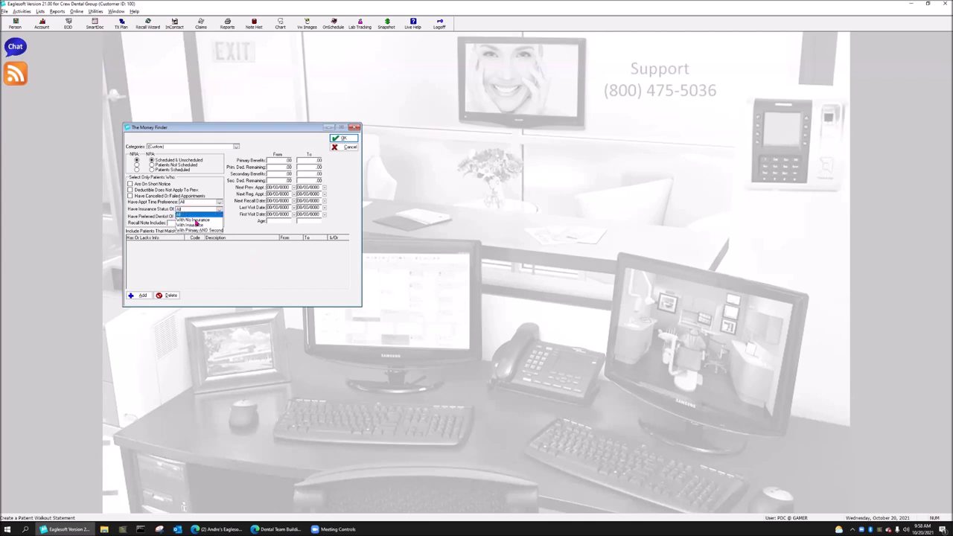
left_click(196, 226)
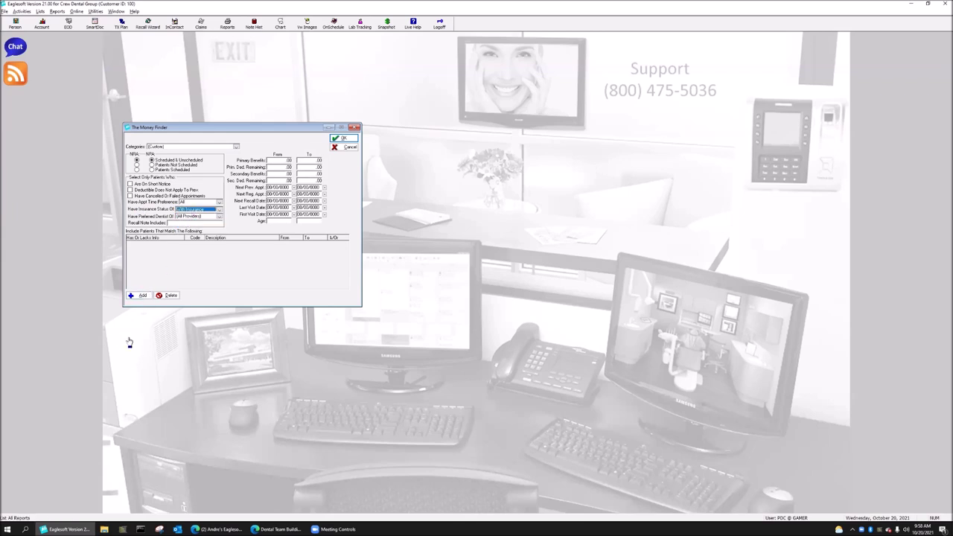
left_click(141, 295)
Set the row to Lacks A Completed Service for sealant code 01351, ages up to 14.
left_click(180, 244)
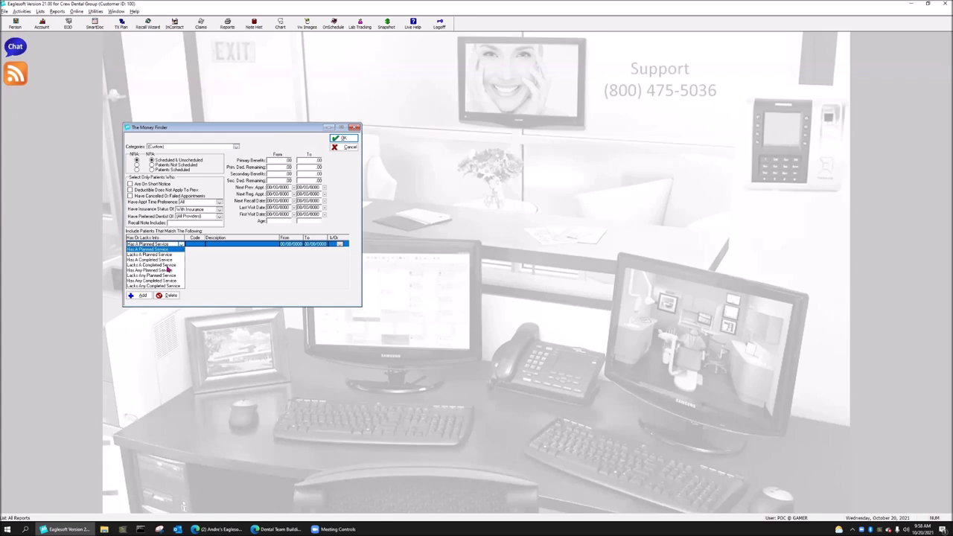
left_click(168, 266)
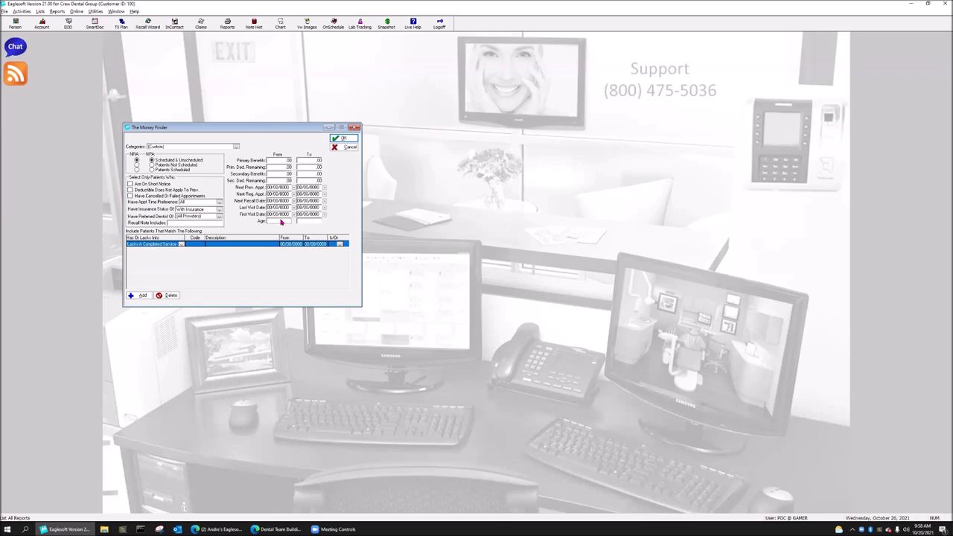
key("Tab")
type("14")
left_click(198, 245)
type("0")
type("1351")
key("Tab")
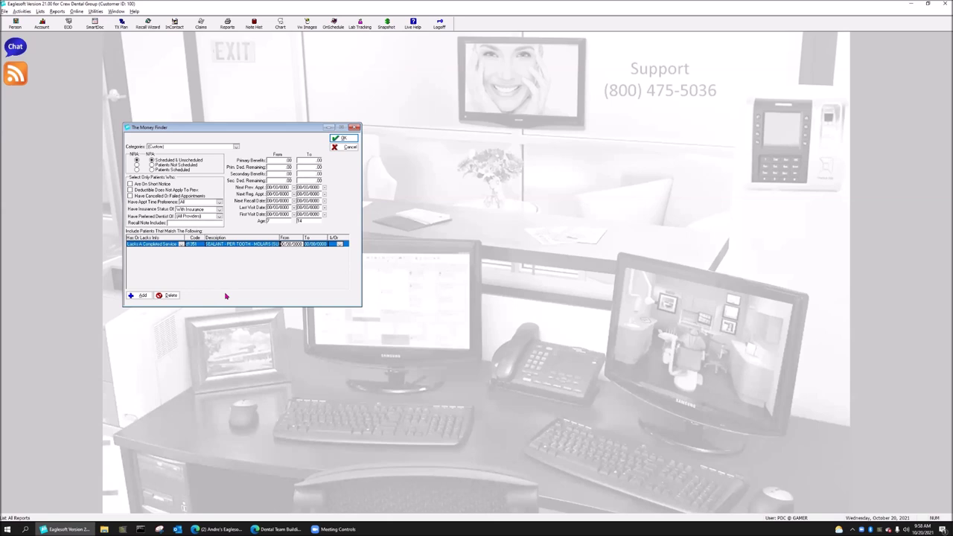
Add an And-joined Lacks A Completed Service row for D2 resin restoration, then delete it.
left_click(338, 244)
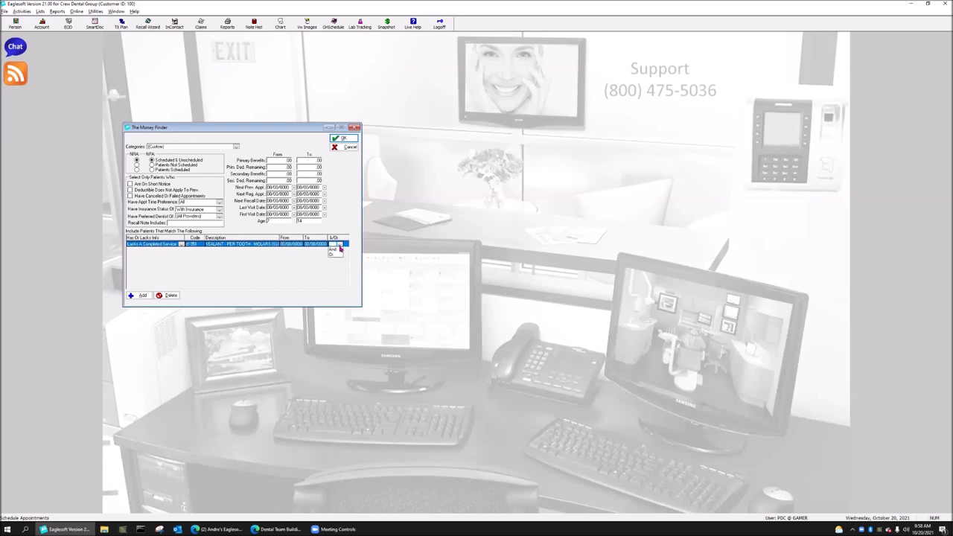
left_click(334, 251)
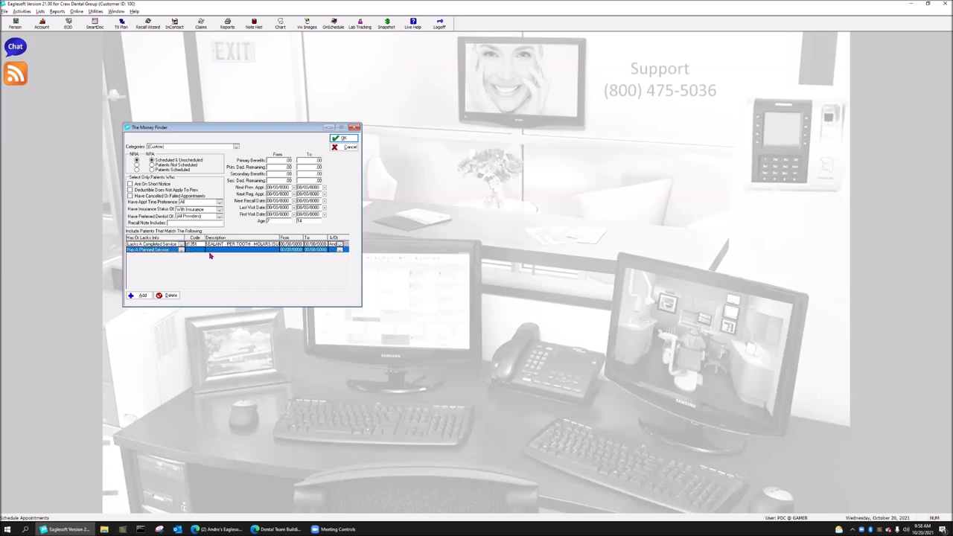
left_click(168, 251)
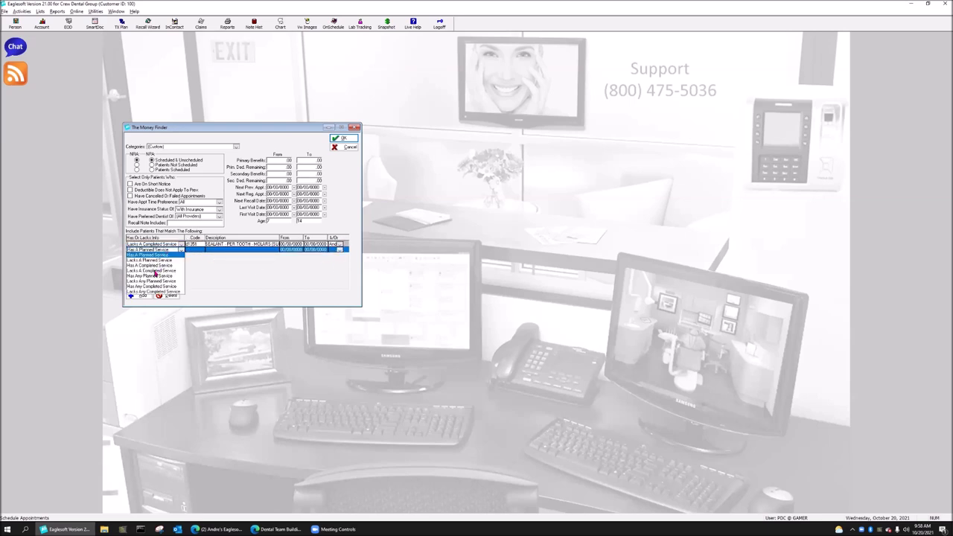
left_click(157, 270)
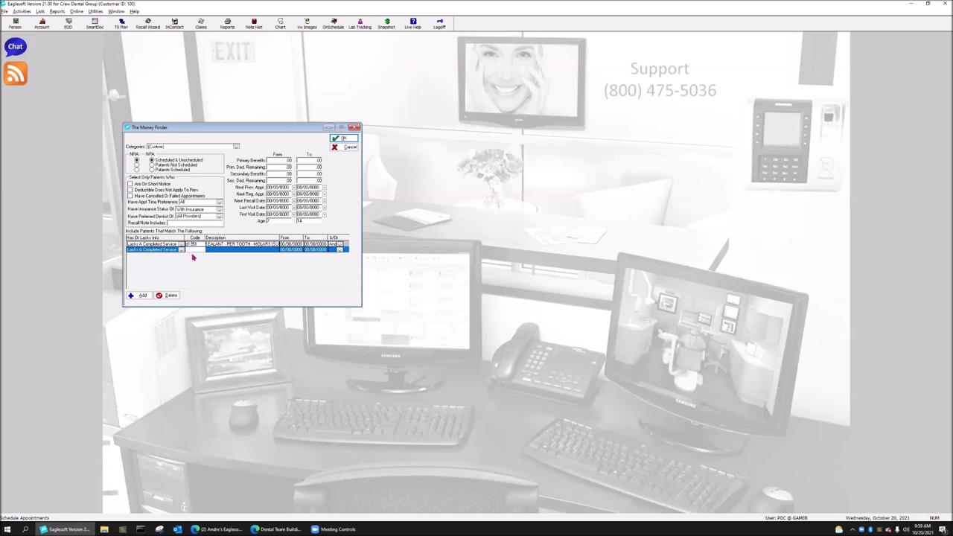
type("d2392")
left_click(192, 257)
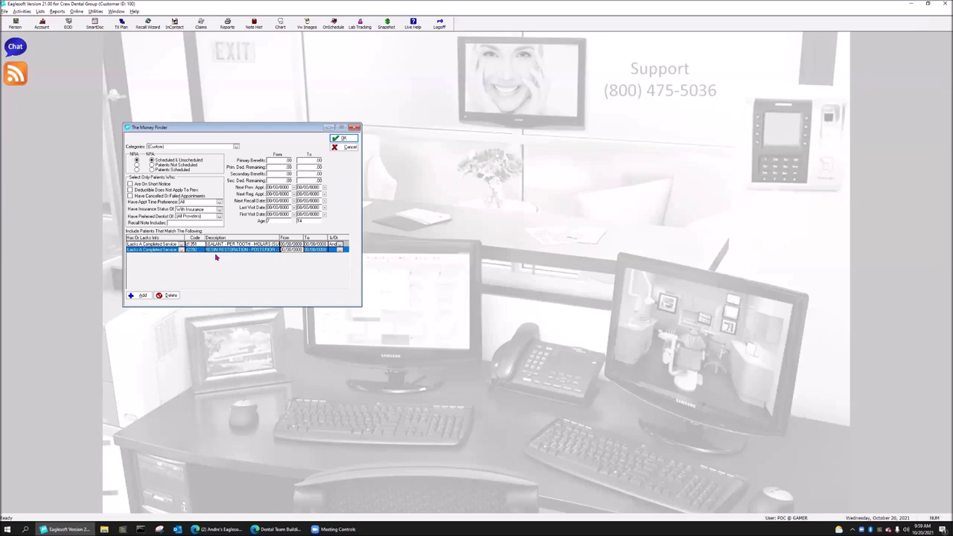
left_click(165, 296)
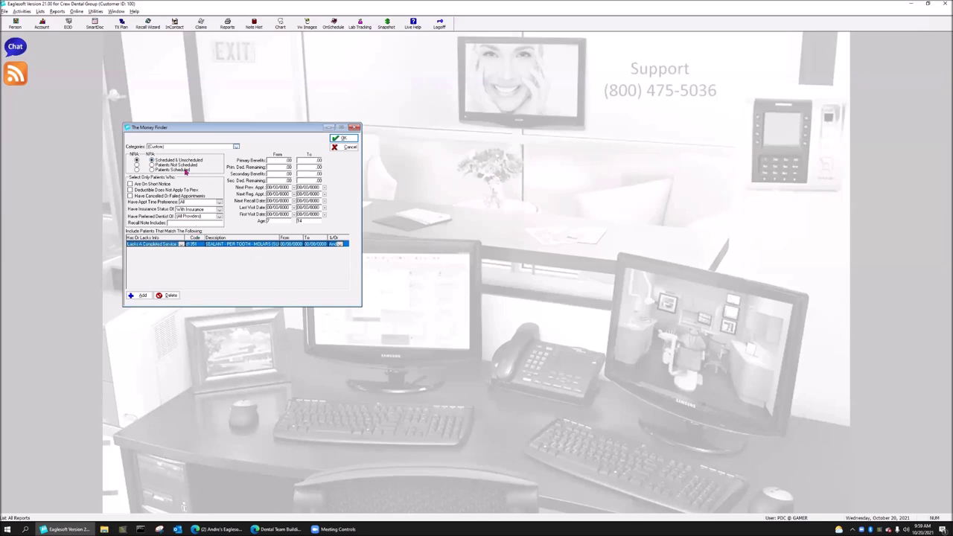
Load a preset category from the Money Finder Categories list.
left_click(196, 146)
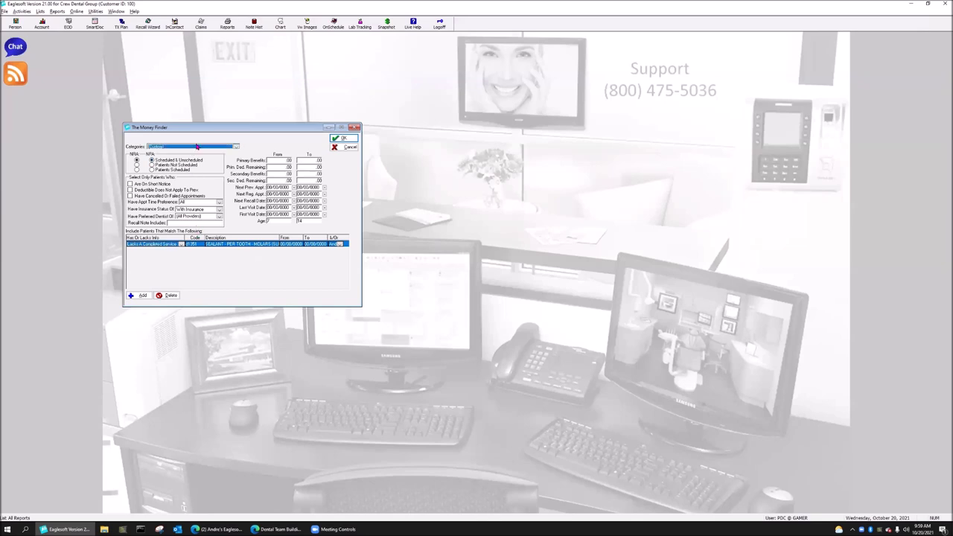
left_click(235, 148)
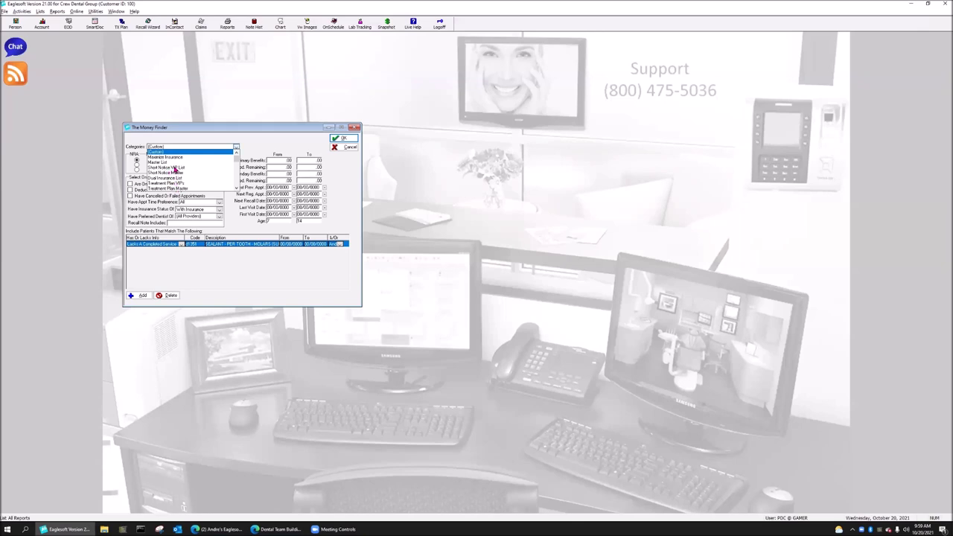
scroll(202, 183, "down", 1)
left_click(162, 183)
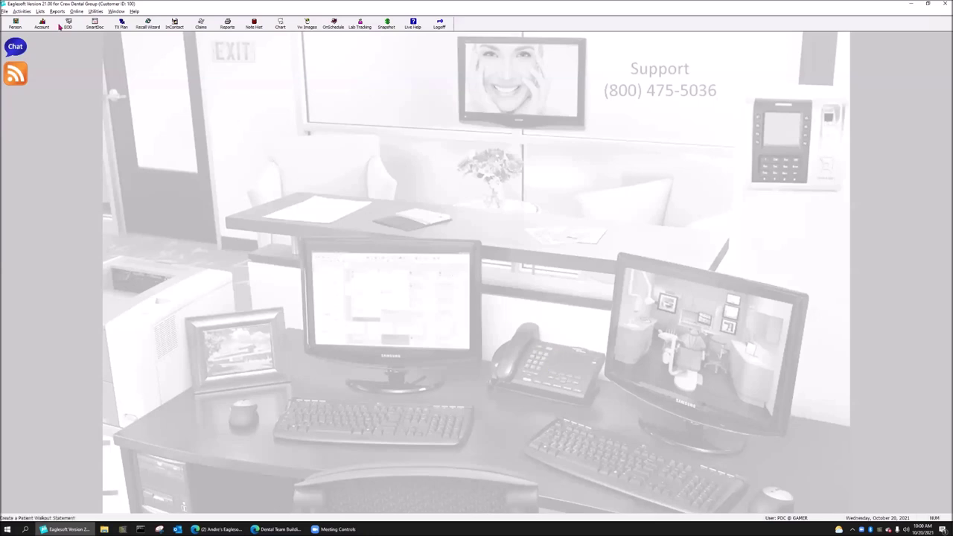
Open IntelliCare Reminders from the Lists menu.
left_click(40, 11)
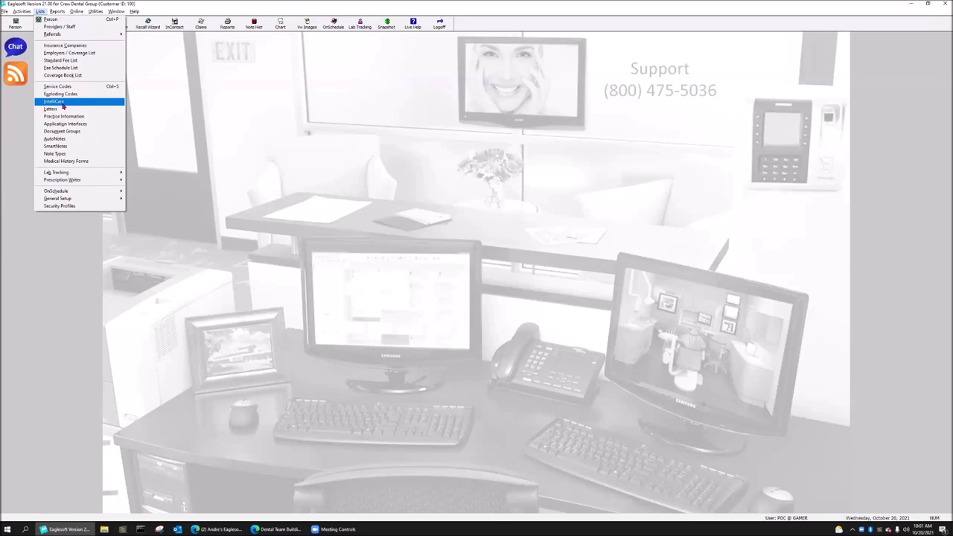
left_click(63, 102)
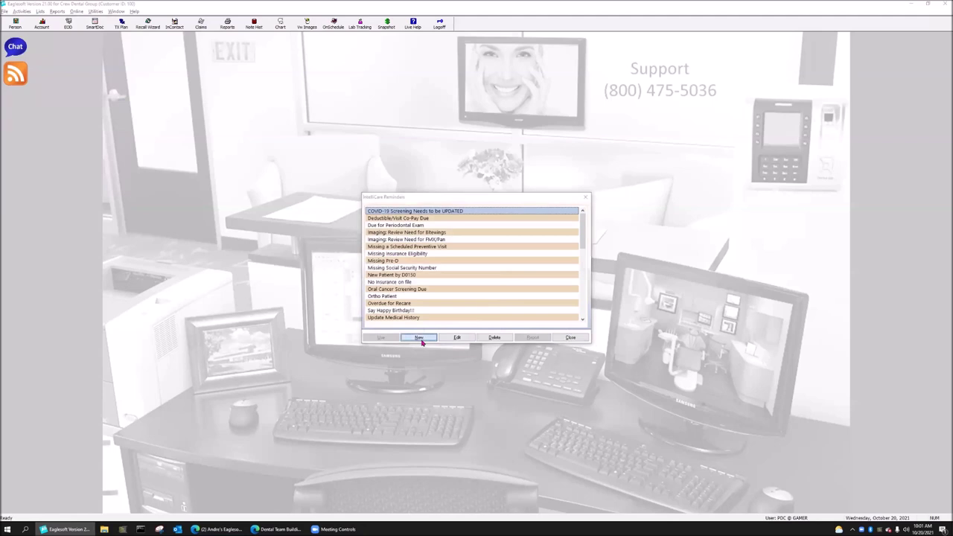
Create a new IntelliCare reminder described as 'Review need for BWs'.
left_click(419, 339)
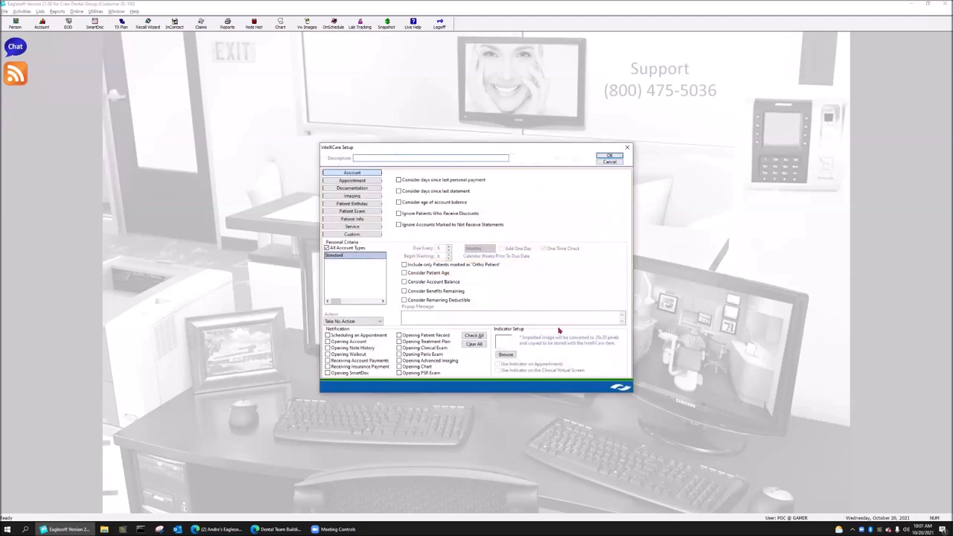
type("Fuview")
type(" need for ")
type("BWs")
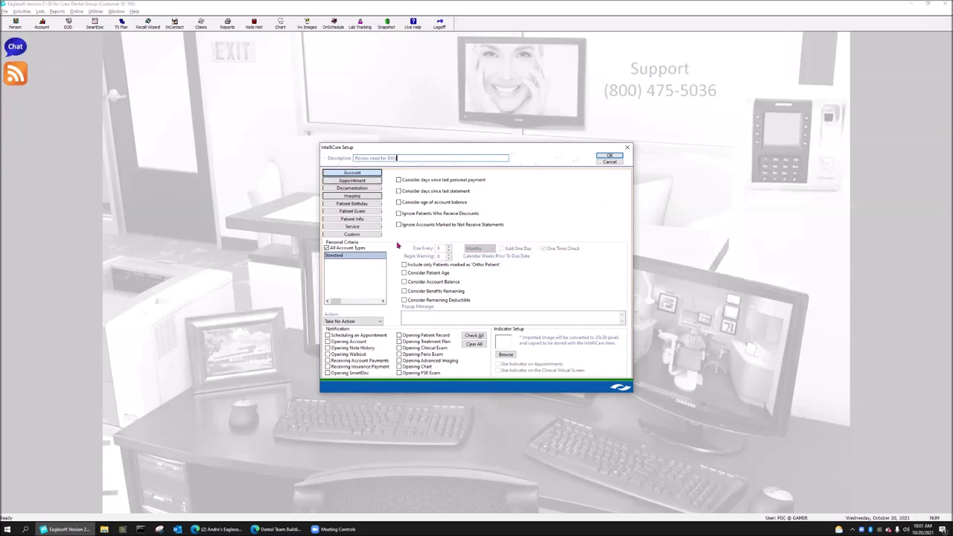
On the Service tab, add a D021 code, then remove the wrongly added transferred FMX entry.
left_click(364, 228)
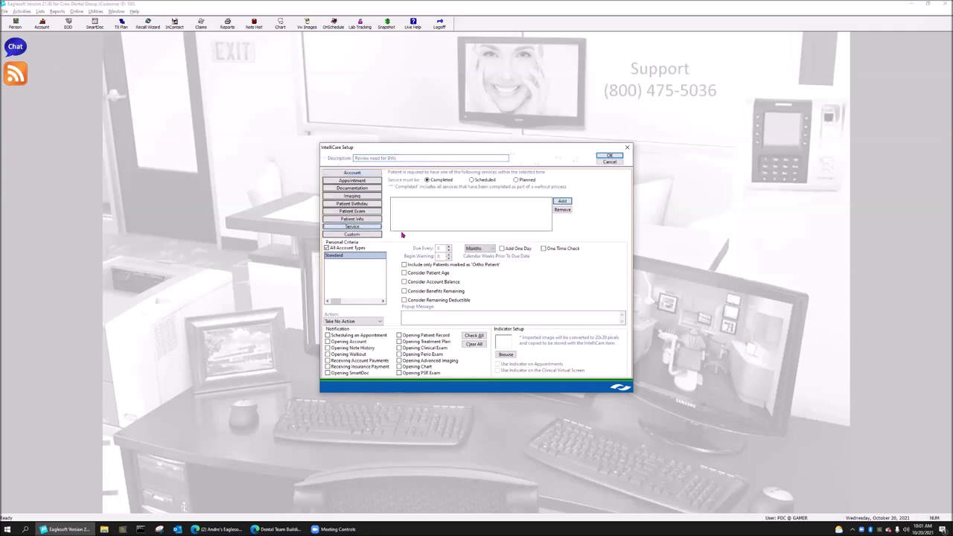
left_click(562, 202)
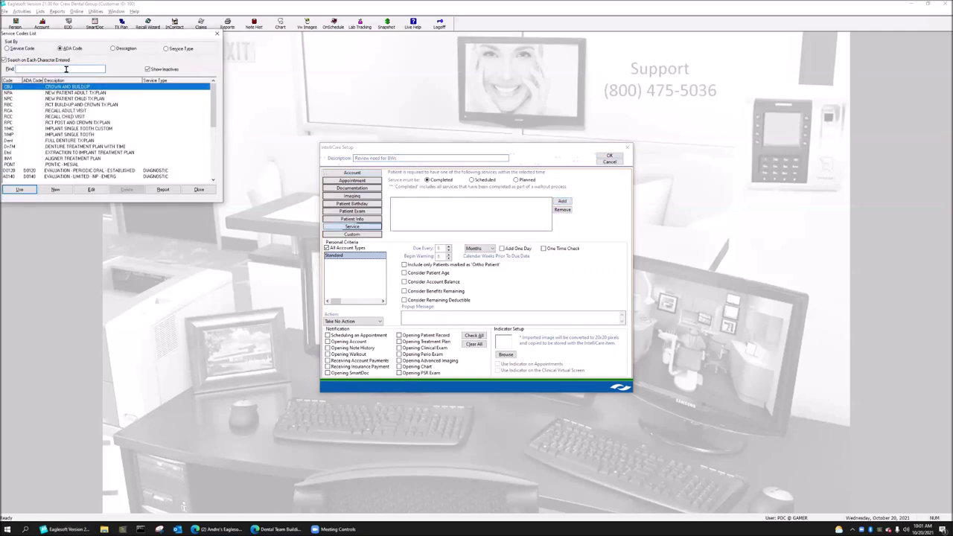
type("d021")
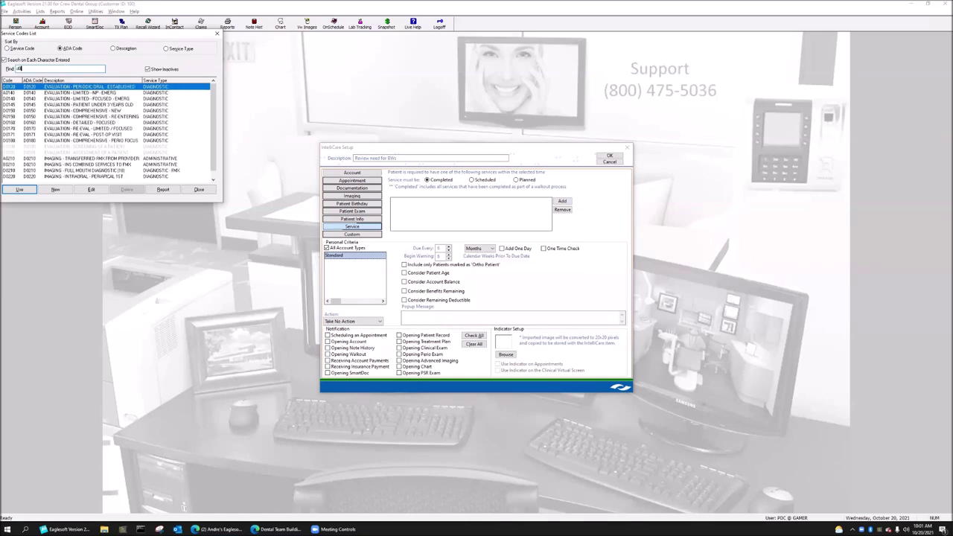
left_click(16, 190)
left_click(563, 202)
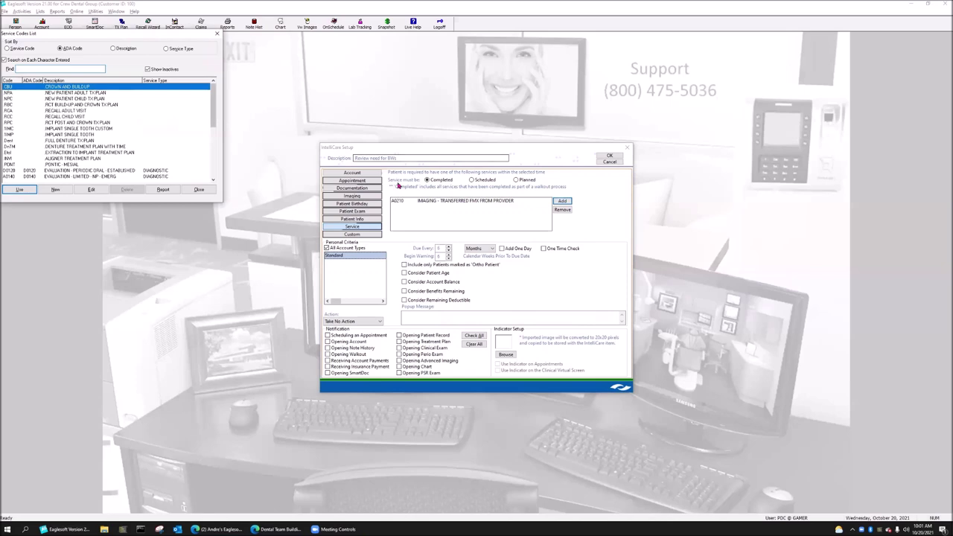
left_click(217, 34)
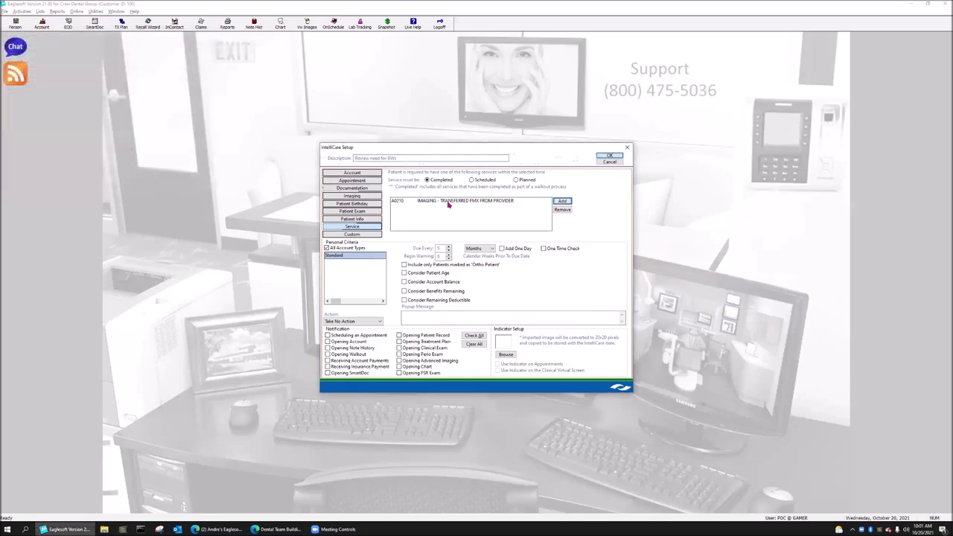
left_click(449, 202)
left_click(563, 211)
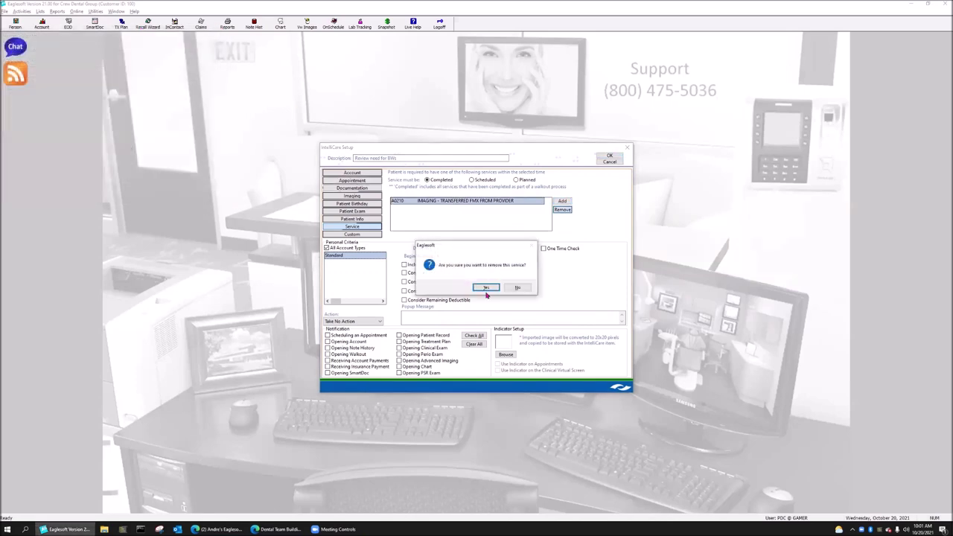
left_click(486, 287)
Search for D0210 and add the full mouth diagnostic code to the alert.
left_click(564, 201)
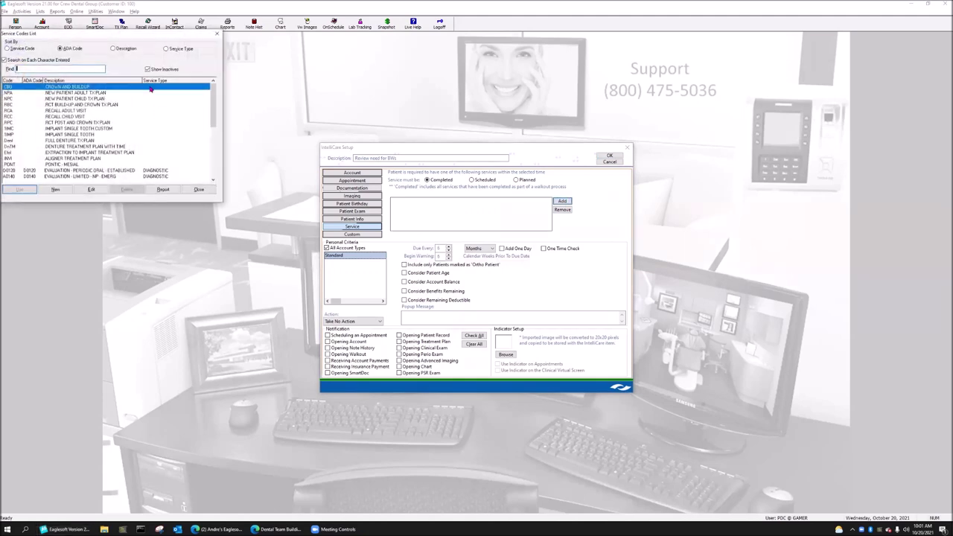
left_click(47, 69)
type("d0210")
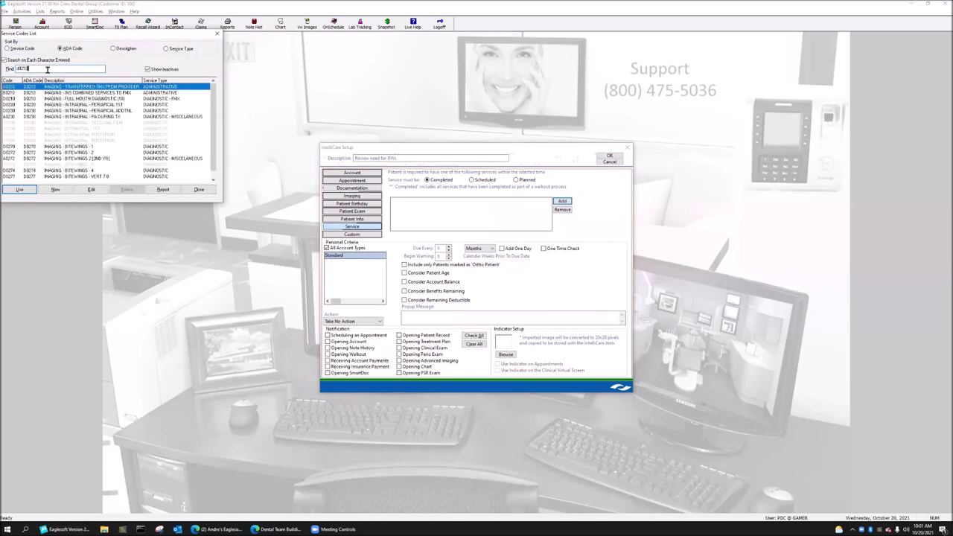
left_click(101, 94)
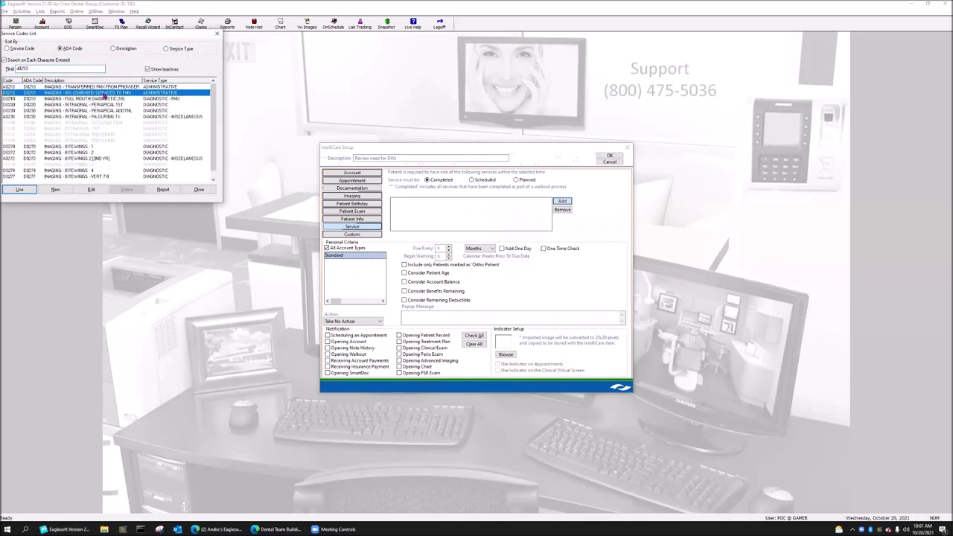
left_click(105, 99)
left_click(23, 190)
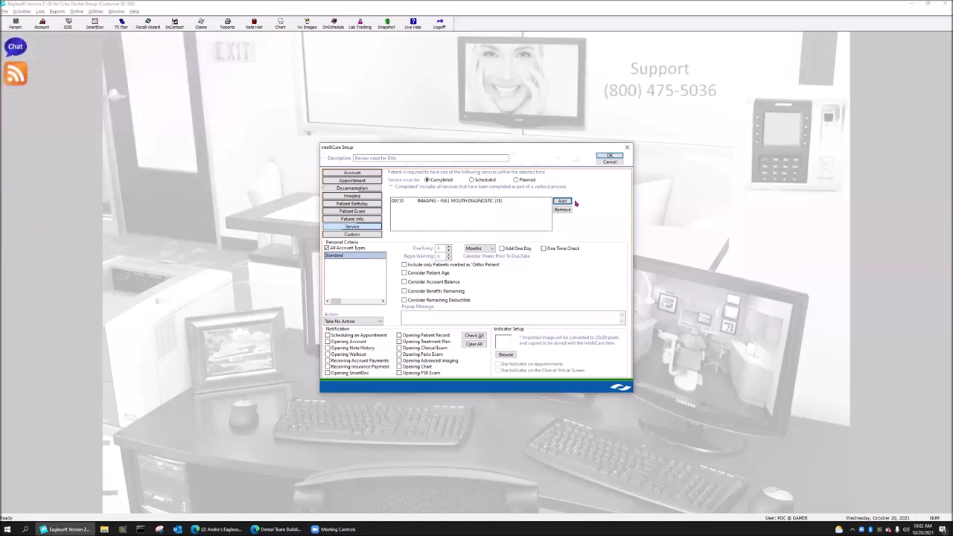
Add bitewing codes D0272 (2 films) and D0274 (4 films) to the alert.
left_click(562, 201)
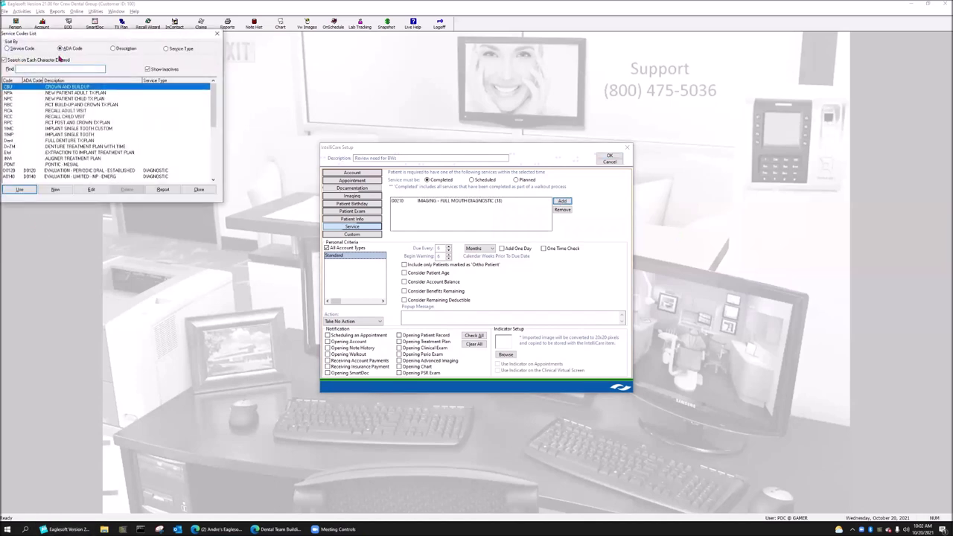
type("d0272")
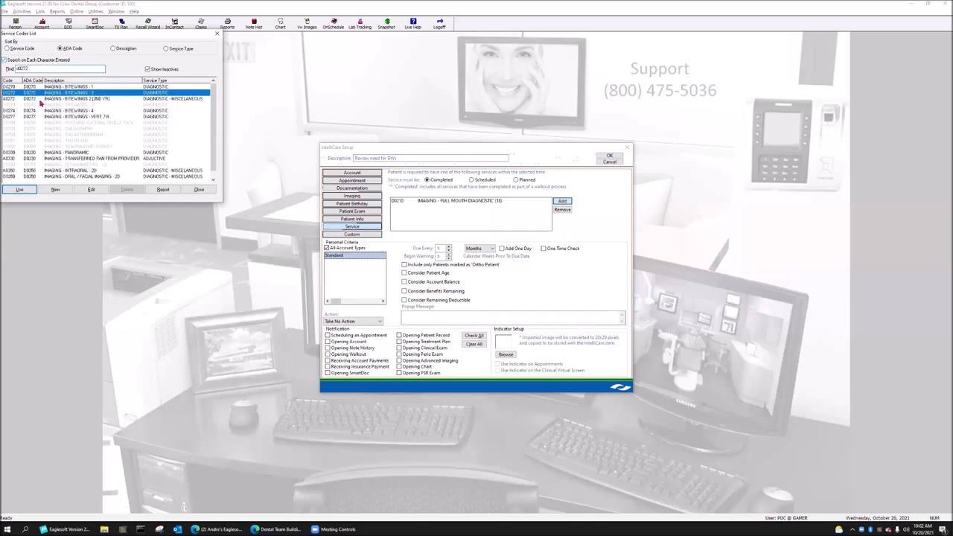
left_click(19, 189)
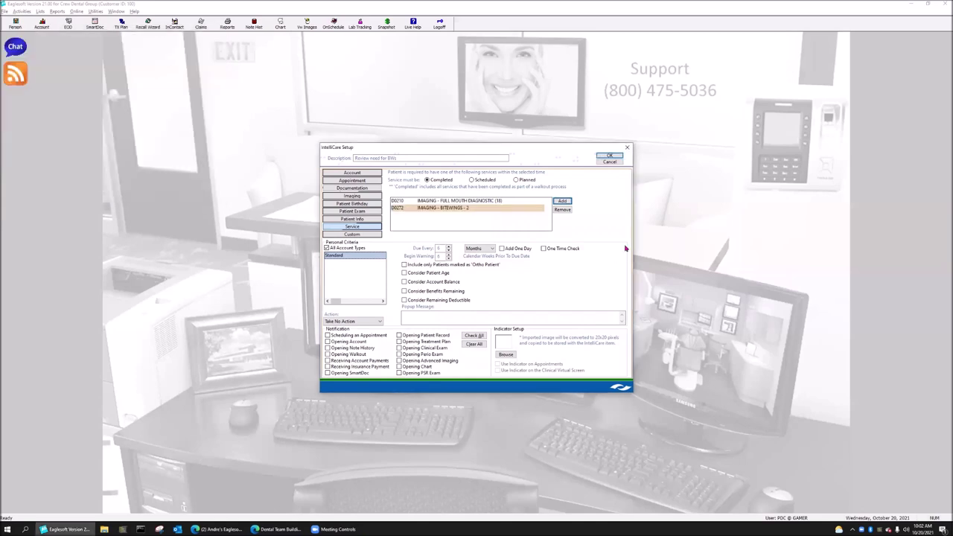
left_click(562, 201)
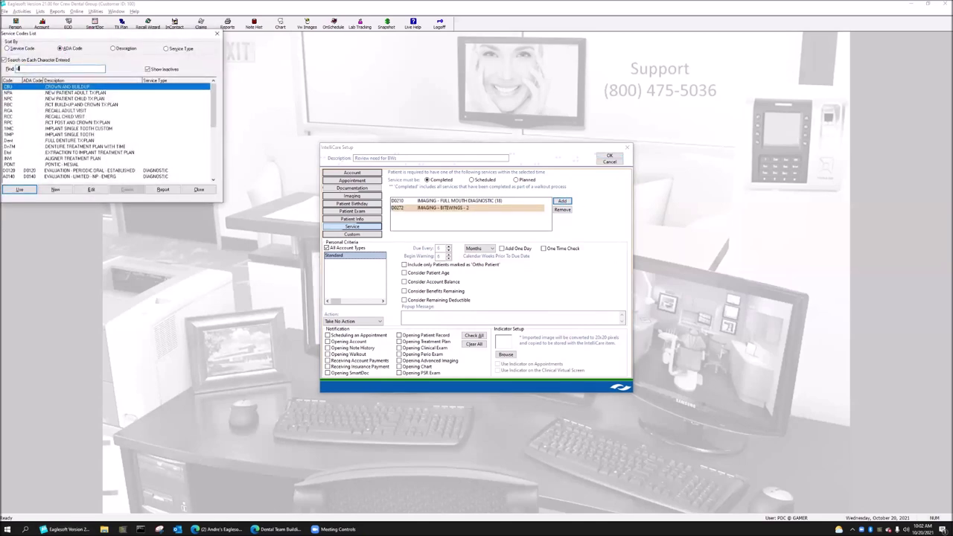
type("d0274")
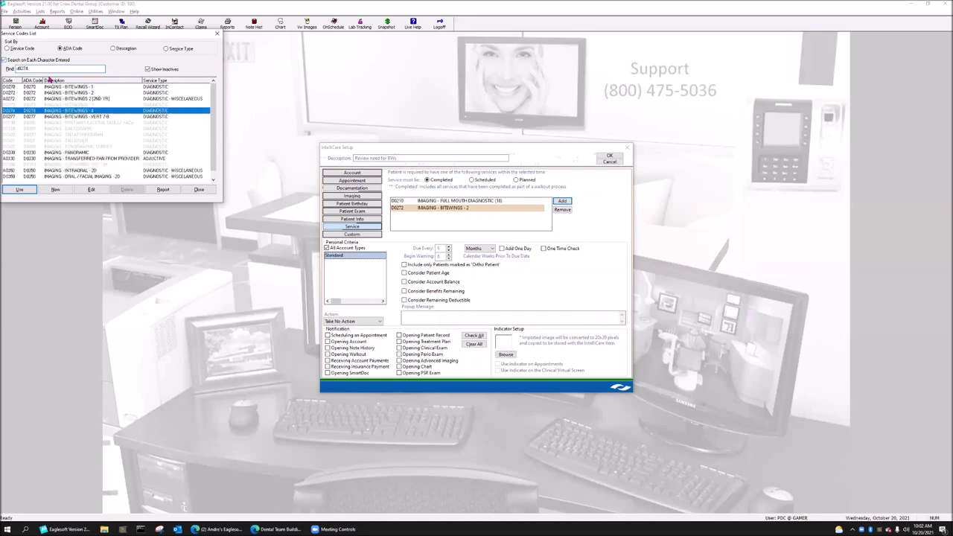
left_click(19, 189)
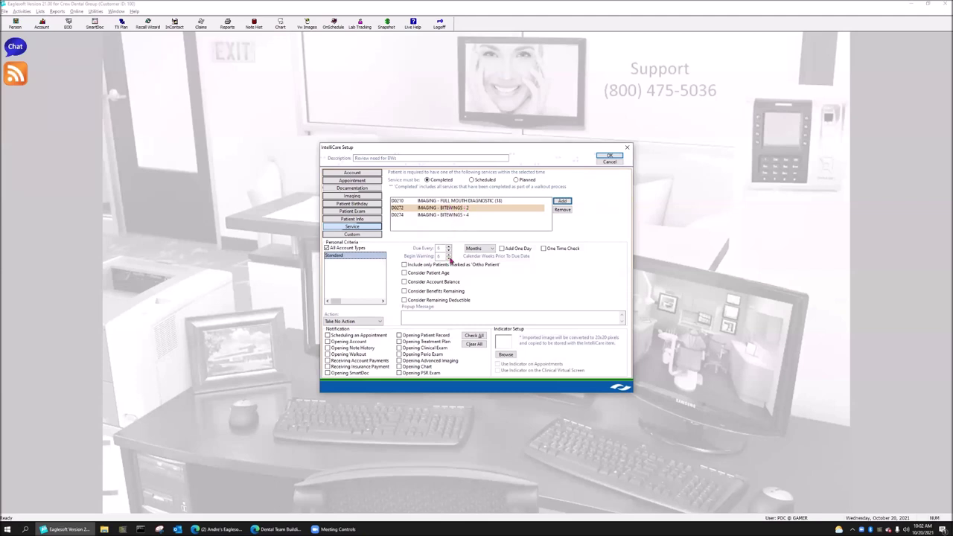
Make the alert due every 12 months with Add One Day checked, and edit the begin warning period.
left_click(436, 247)
left_click(510, 249)
left_click(441, 257)
left_click(437, 256)
Load greentooth.bmp from the Indicators folder as the alert's indicator image.
left_click(506, 355)
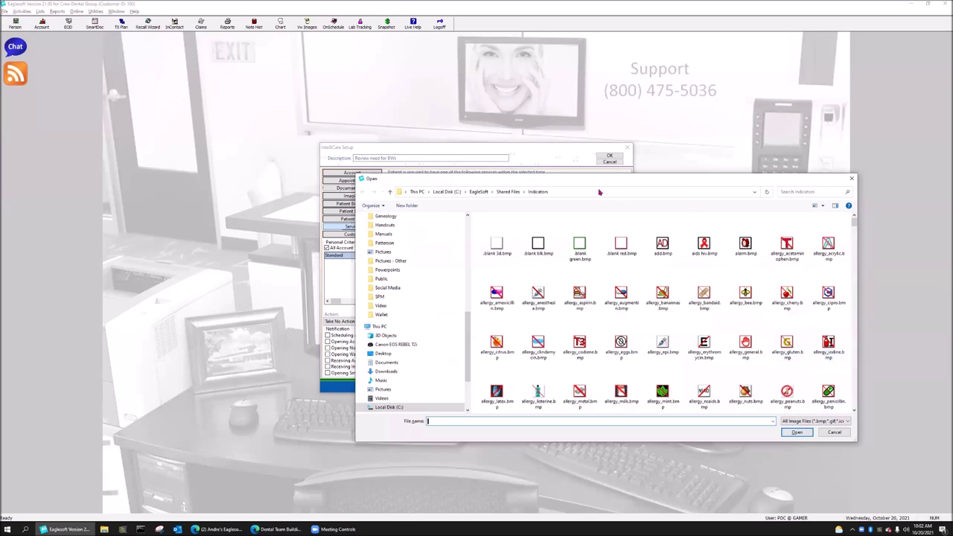
left_click_drag(594, 182, 429, 92)
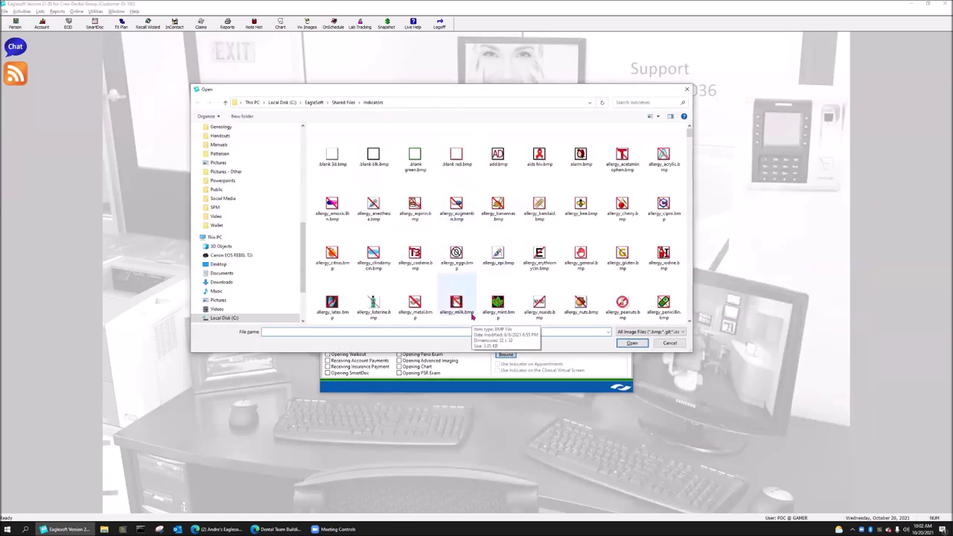
type("green")
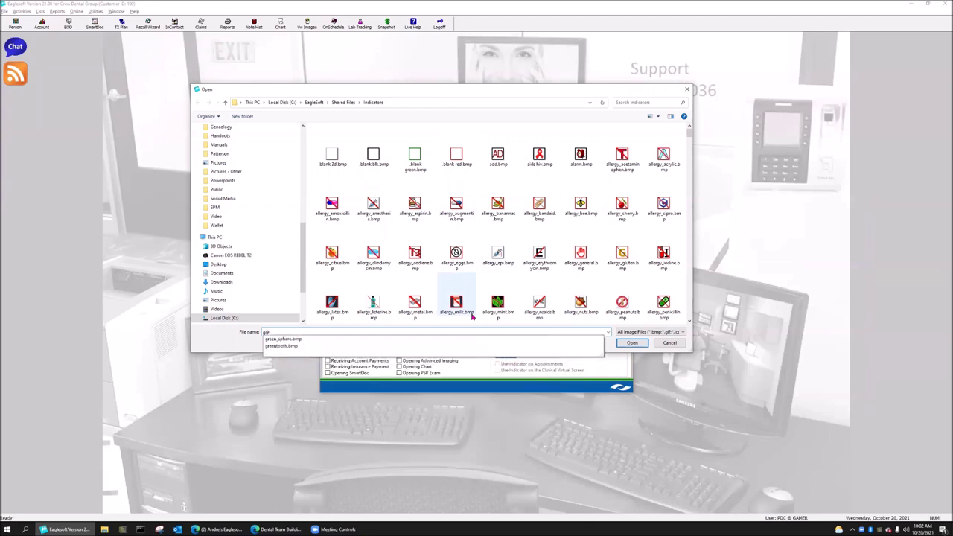
key("Down")
key("Down")
key("Return")
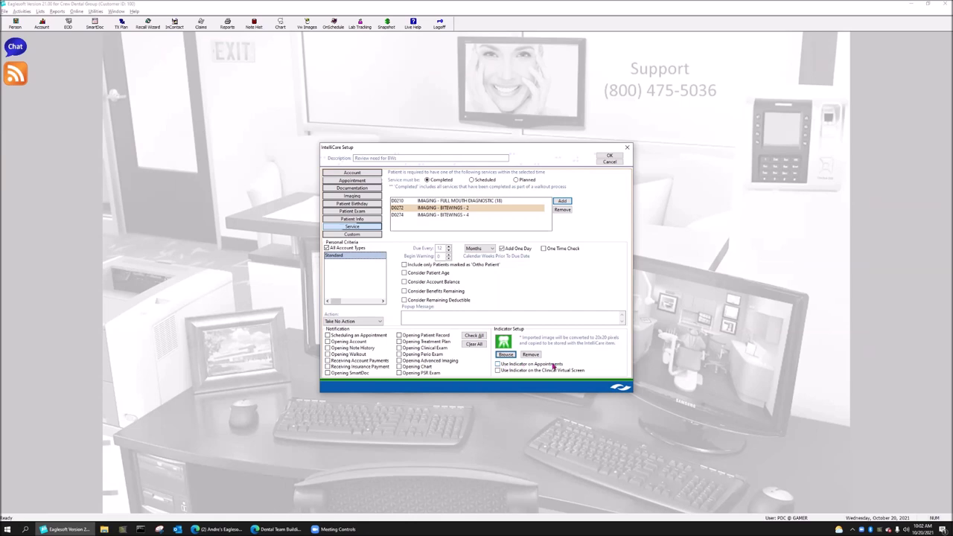
Turn on the green tooth indicator for appointments and the Clinical Virtual Screen.
left_click(552, 366)
left_click(499, 370)
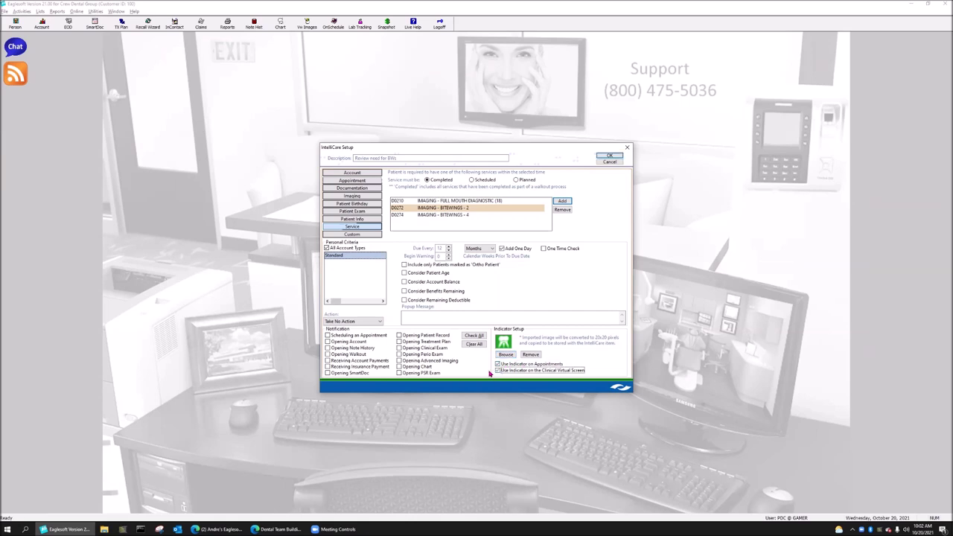